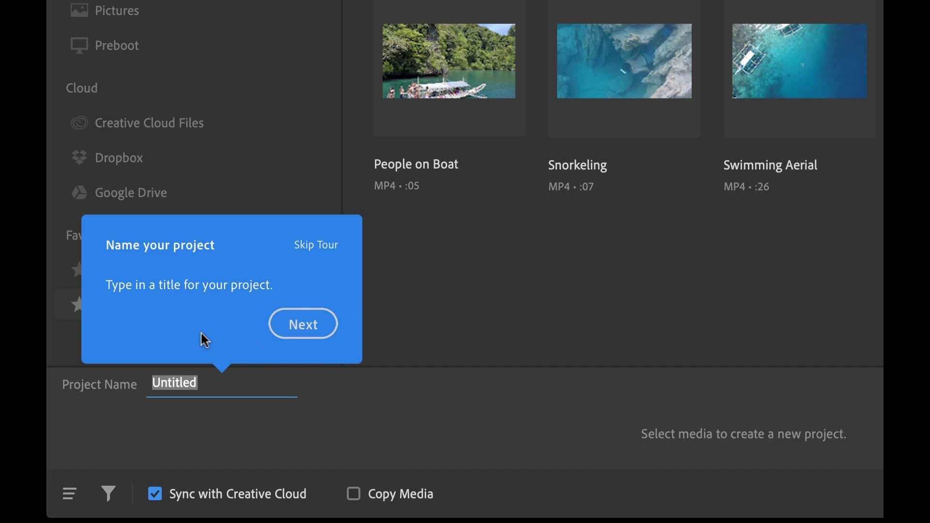
- Skip the introductory guided tour shown over the Sample Media browser
left_click(318, 246)
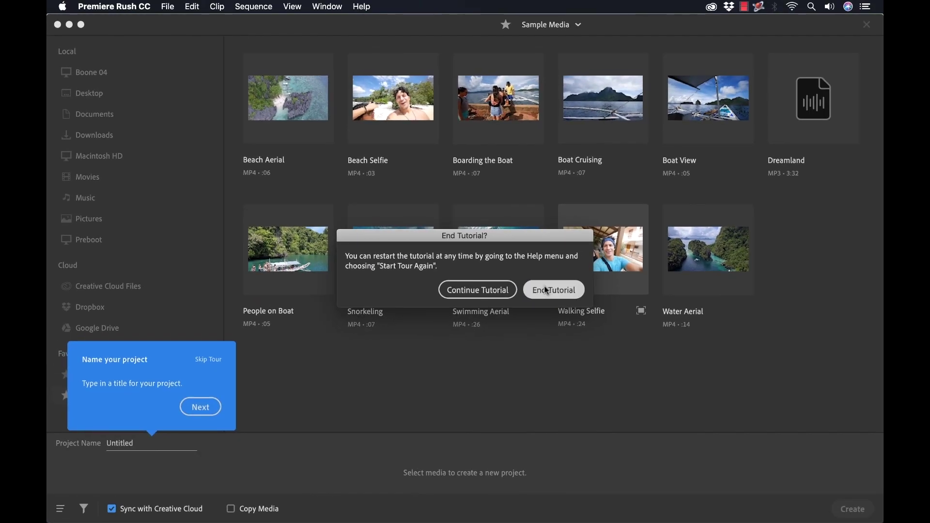
- Confirm End Tutorial so the guided tour closes
left_click(547, 291)
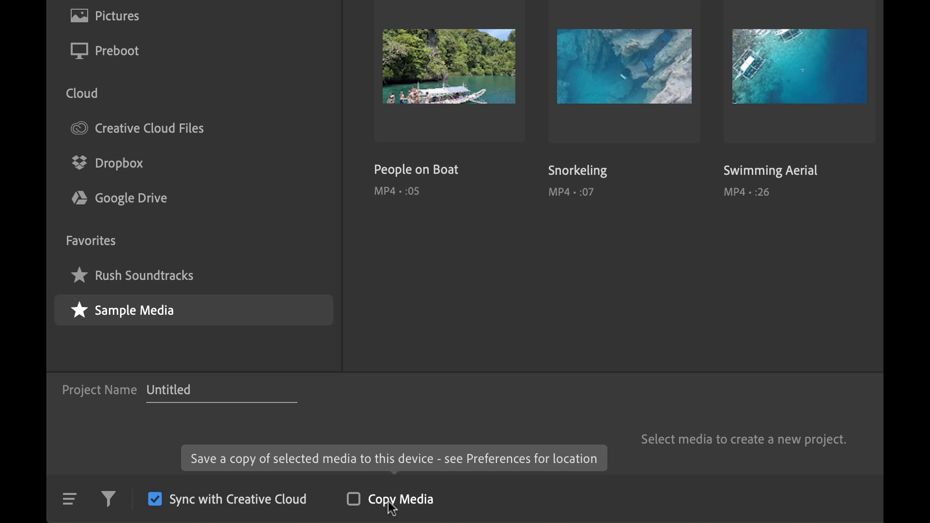
- Name the project 'Test' and browse to the 07-test folder
left_click(169, 387)
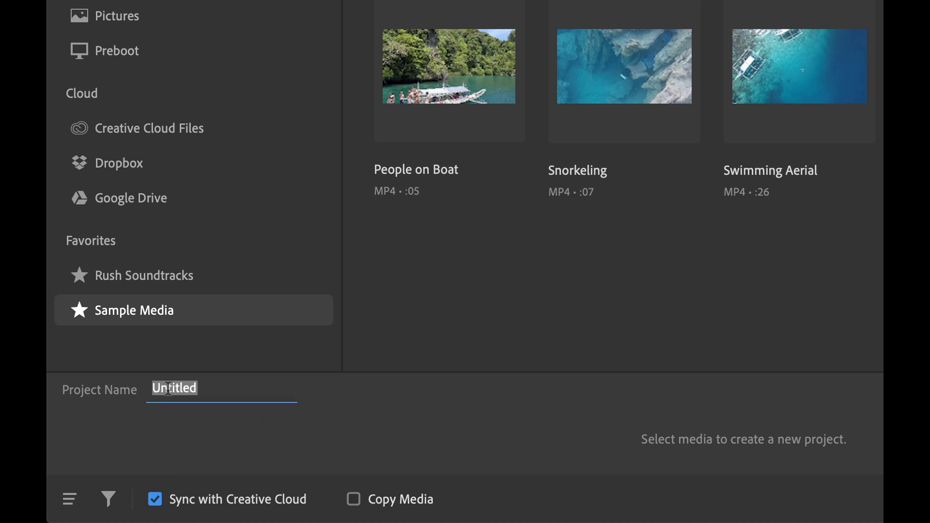
type("Test")
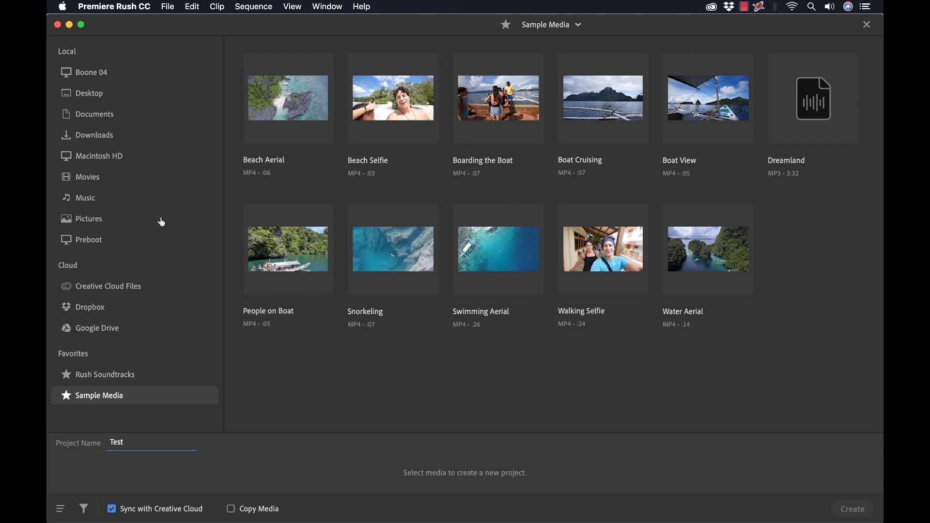
left_click(122, 74)
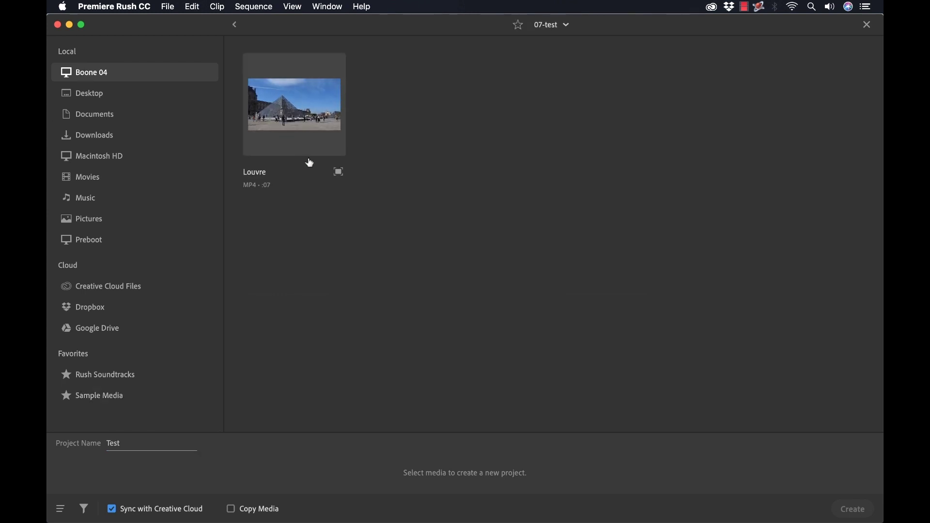
- Preview the Louvre clip and create the project from it
left_click(339, 173)
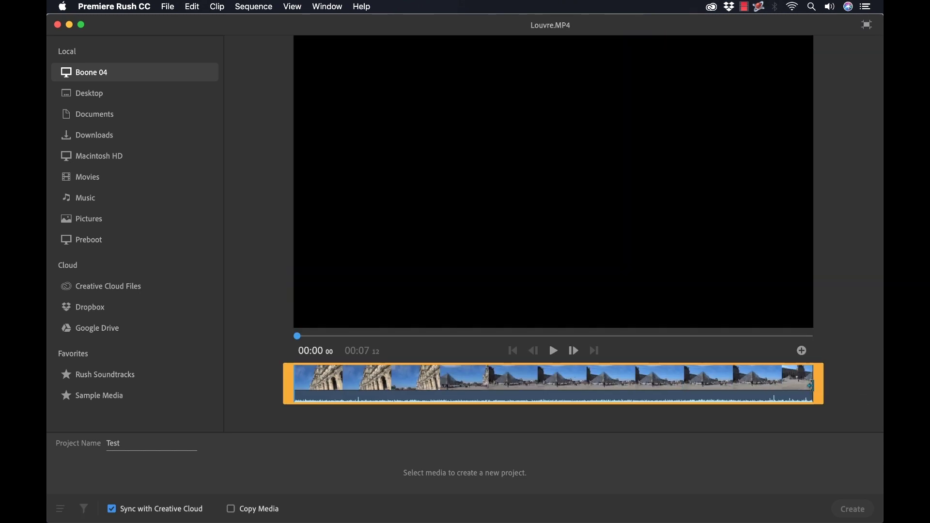
mouse_move(811, 385)
left_mouse_down()
mouse_move(771, 385)
mouse_move(818, 385)
left_mouse_up()
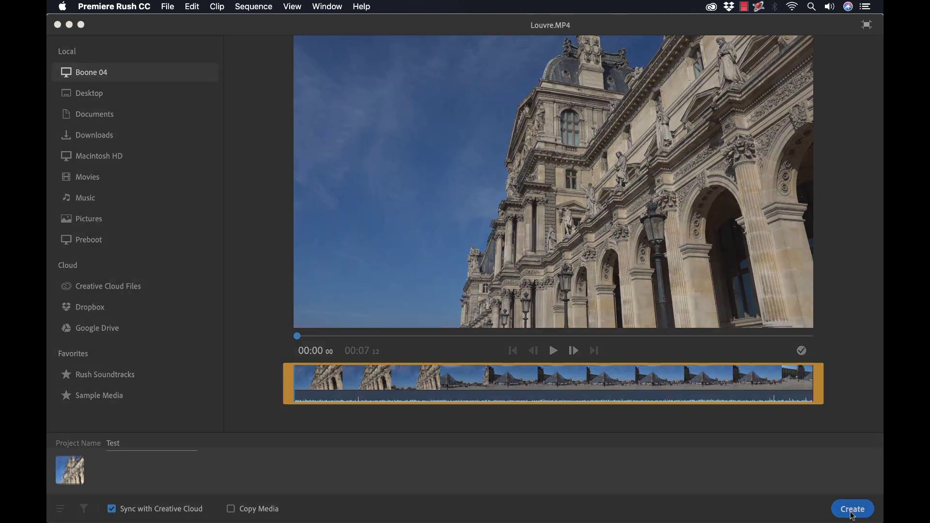
left_click(852, 511)
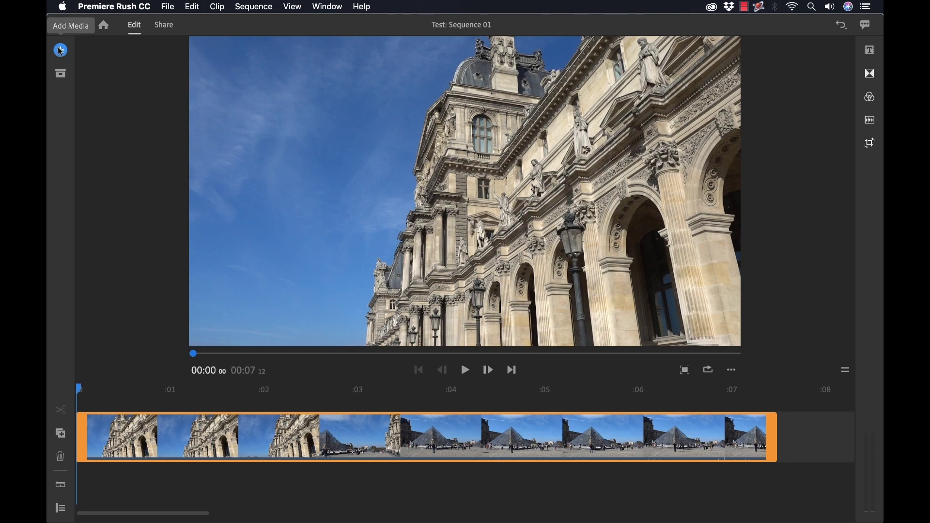
- Show the Project Assets panel, then hide it again
left_click(60, 74)
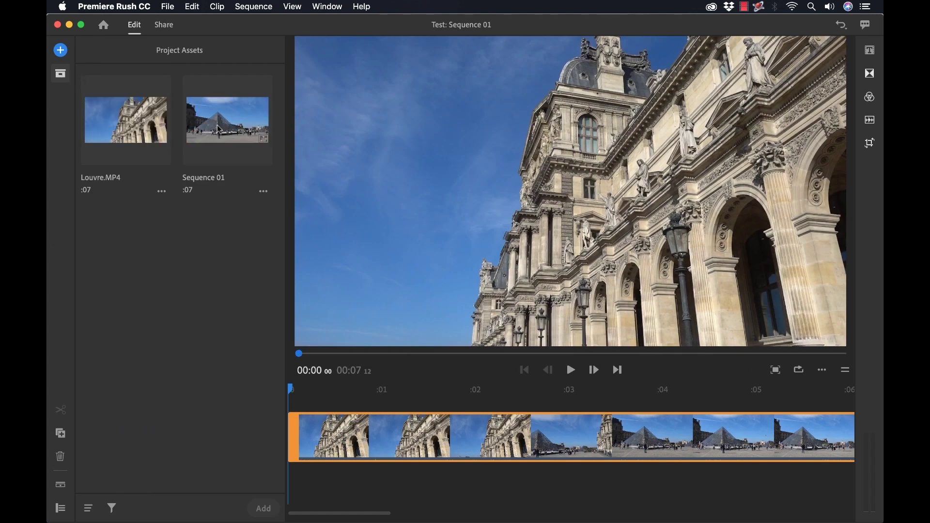
left_click(61, 75)
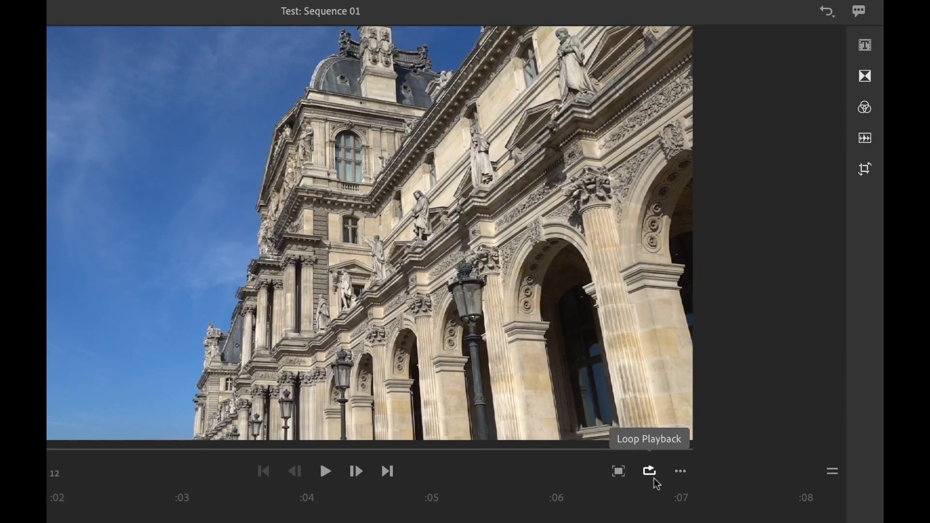
left_click(682, 472)
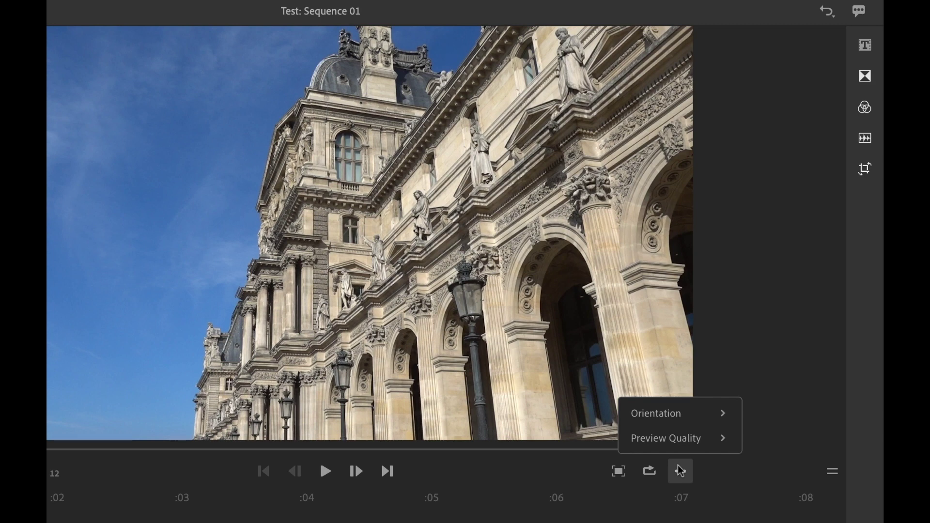
mouse_move(697, 420)
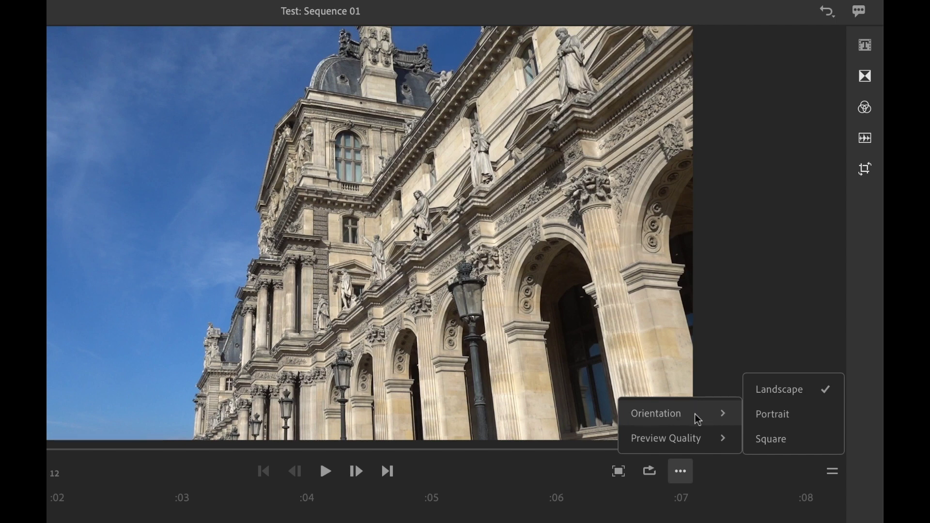
left_click(795, 418)
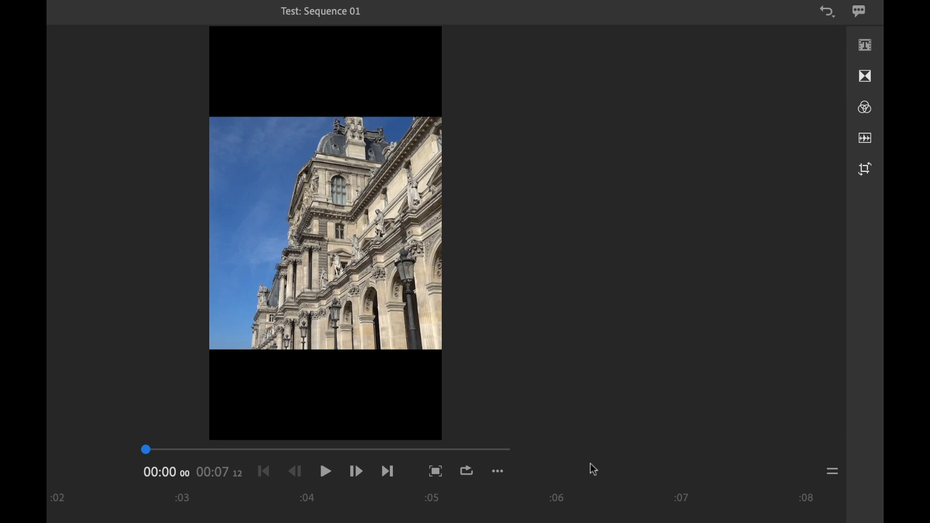
left_click(499, 472)
mouse_move(529, 418)
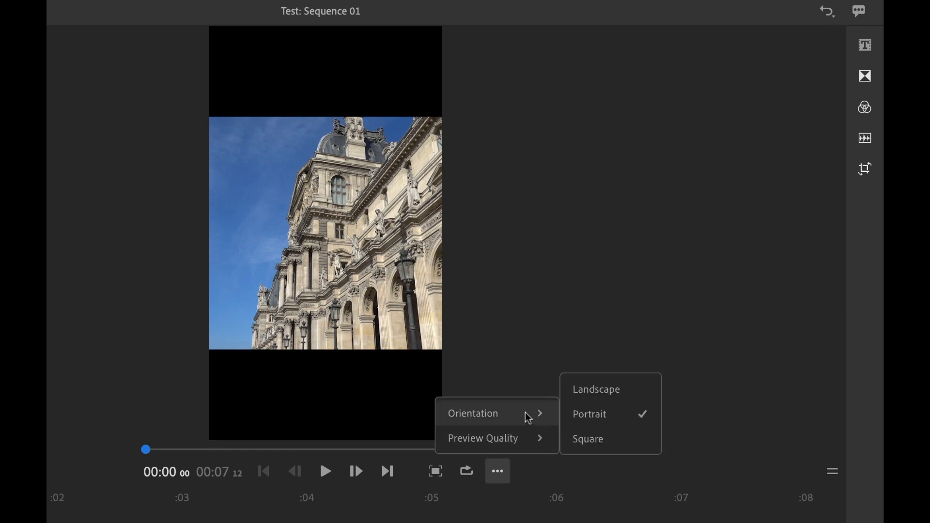
left_click(603, 439)
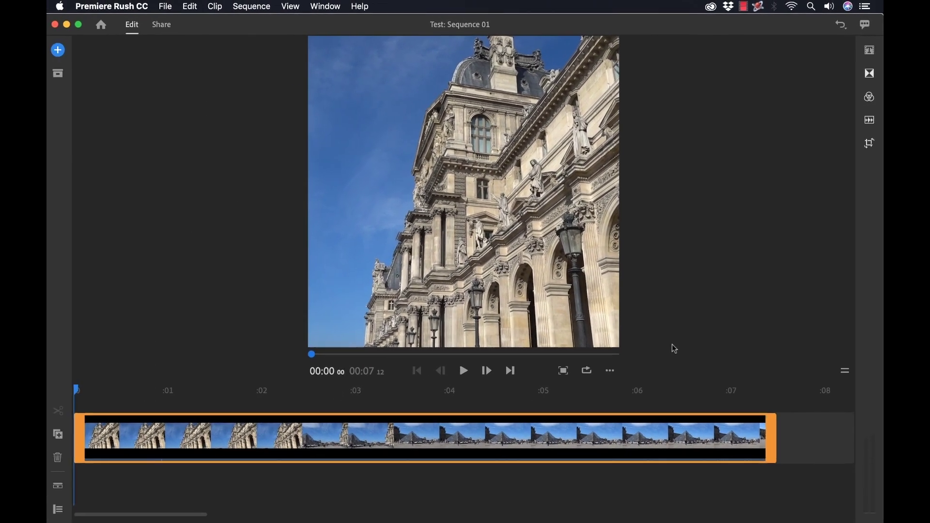
left_click(612, 371)
mouse_move(616, 326)
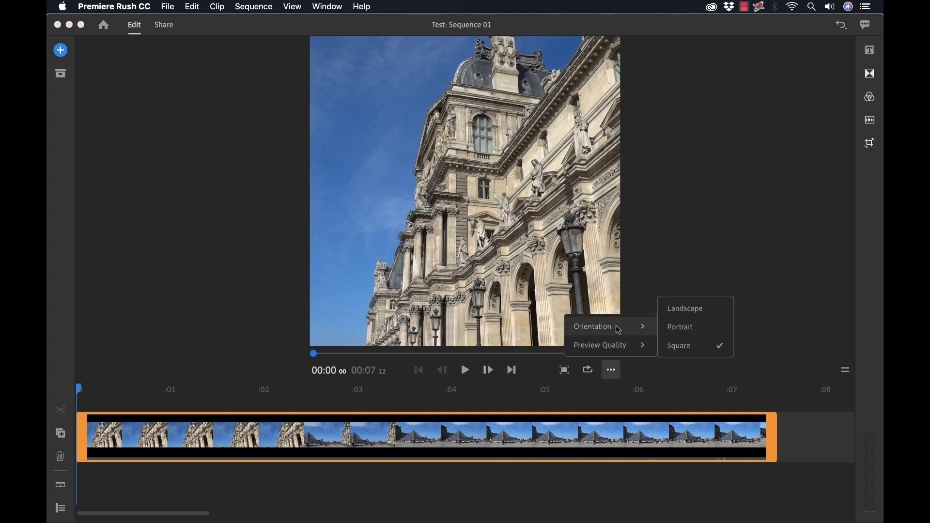
left_click(687, 315)
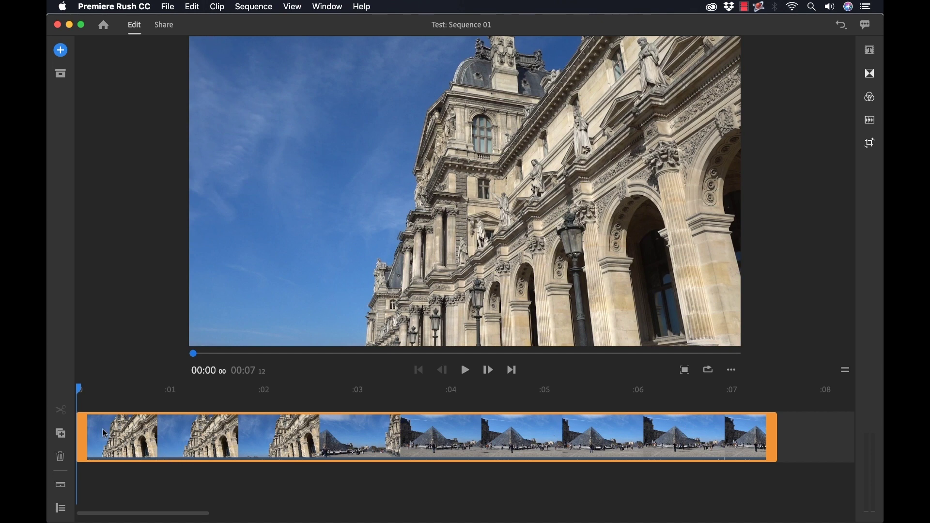
- Scrub the playhead, trial-trim the Louvre clip's start, then undo the trim
left_click_drag(189, 390, 220, 390)
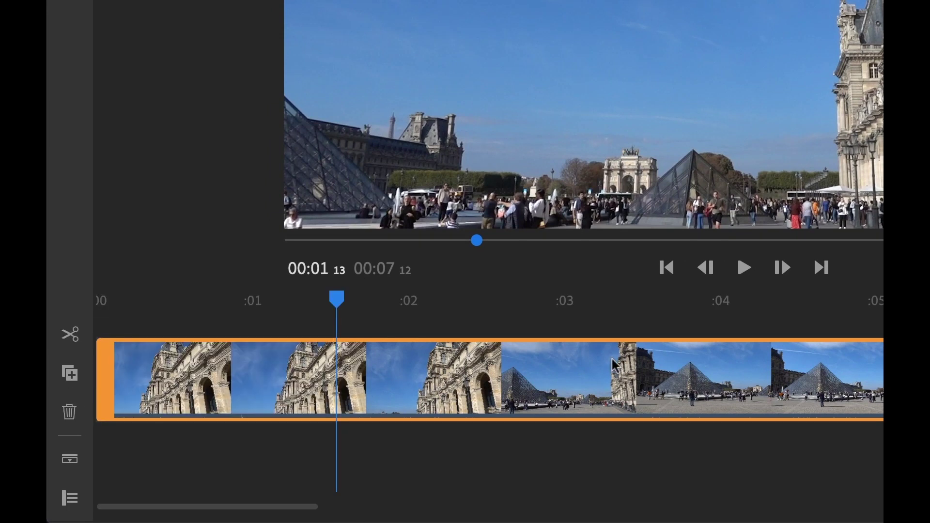
left_click_drag(347, 310, 604, 303)
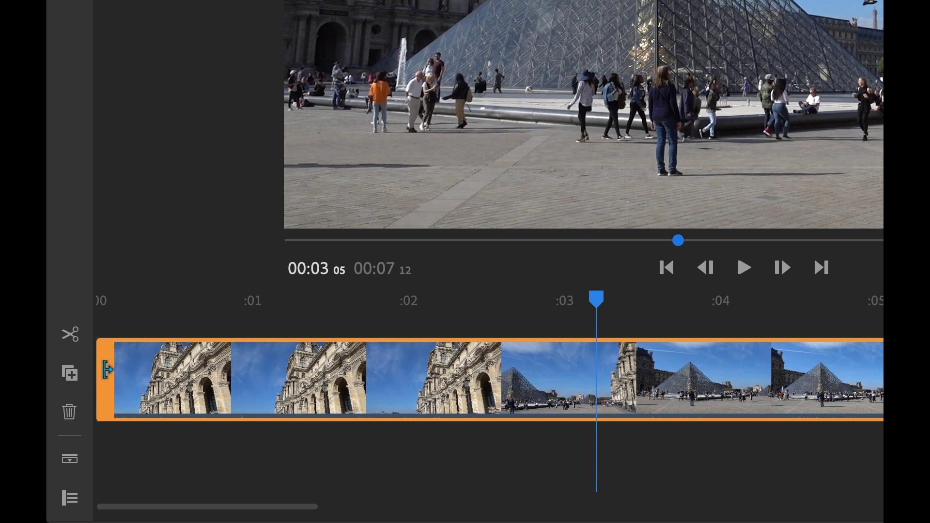
left_click_drag(107, 369, 363, 370)
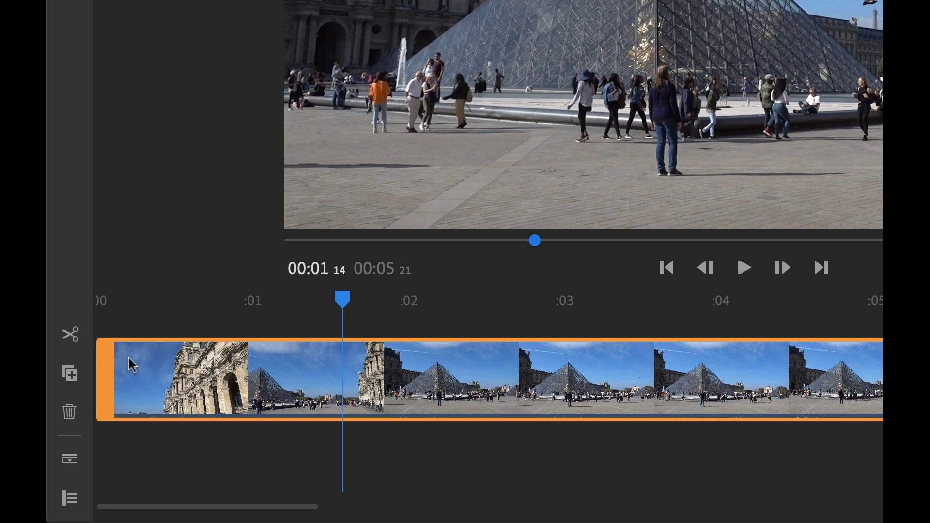
key("ctrl+z")
- Split the clip at 00:03 03 and move the facade section to the sequence start
left_click(585, 306)
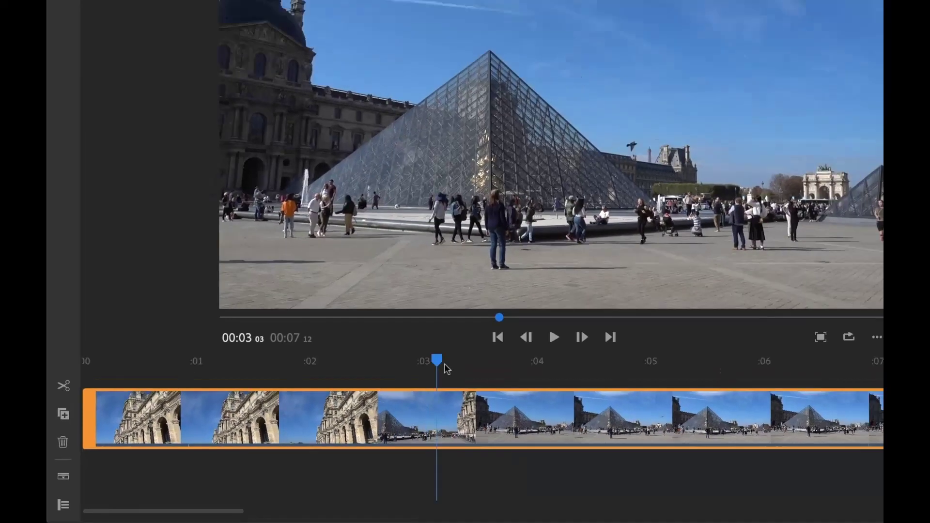
left_click(64, 386)
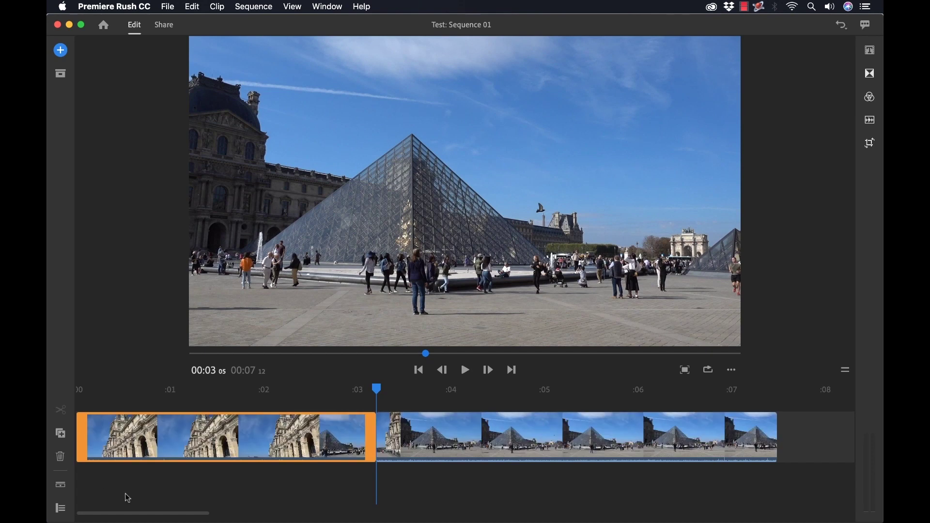
left_click_drag(497, 436, 193, 439)
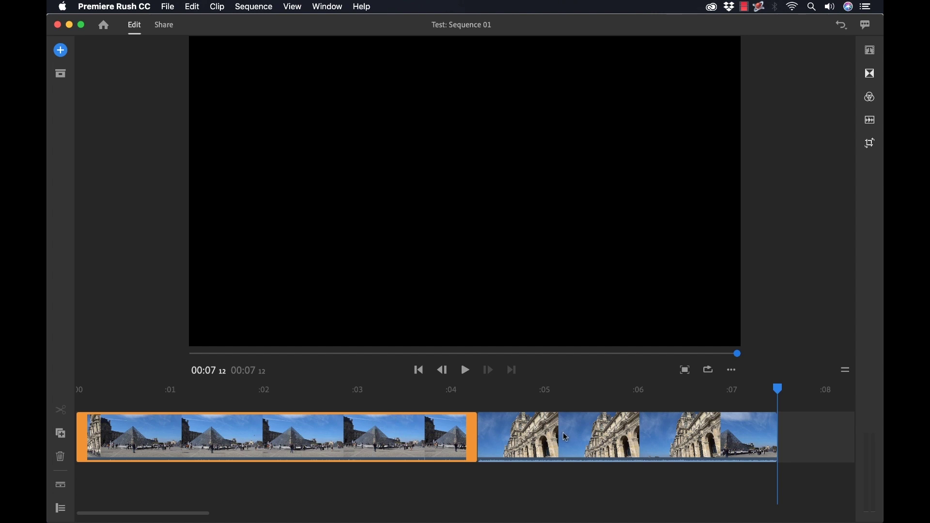
left_click_drag(566, 437, 534, 429)
- Undo the trim on the pyramid clip so it keeps its full length
left_click(386, 426)
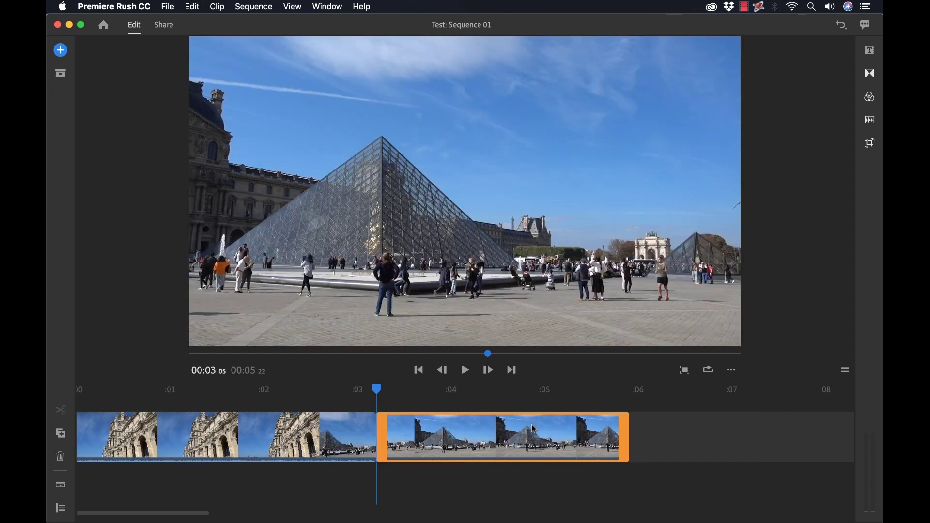
left_click(386, 405)
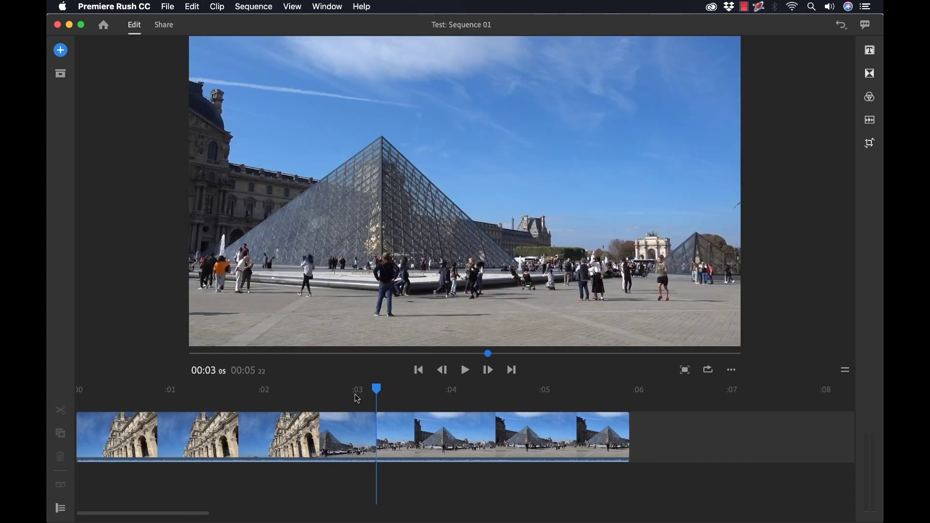
key("super+z")
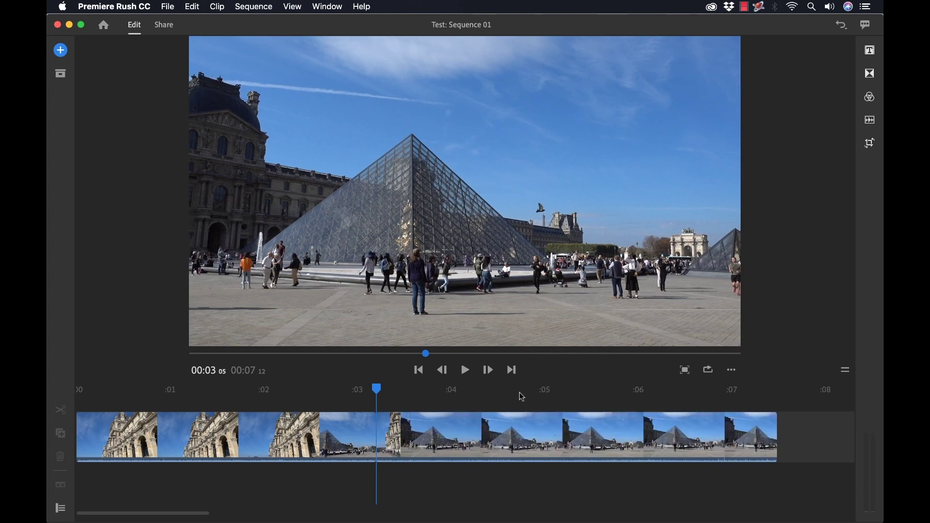
key("super+z")
key("super+z")
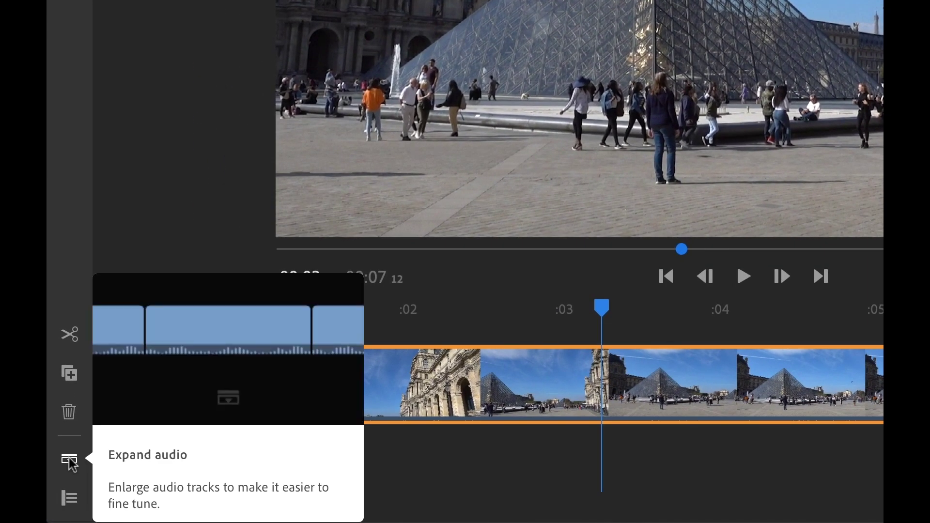
- Show the audio waveform and the per-track lock, mute and visibility controls
left_click(72, 464)
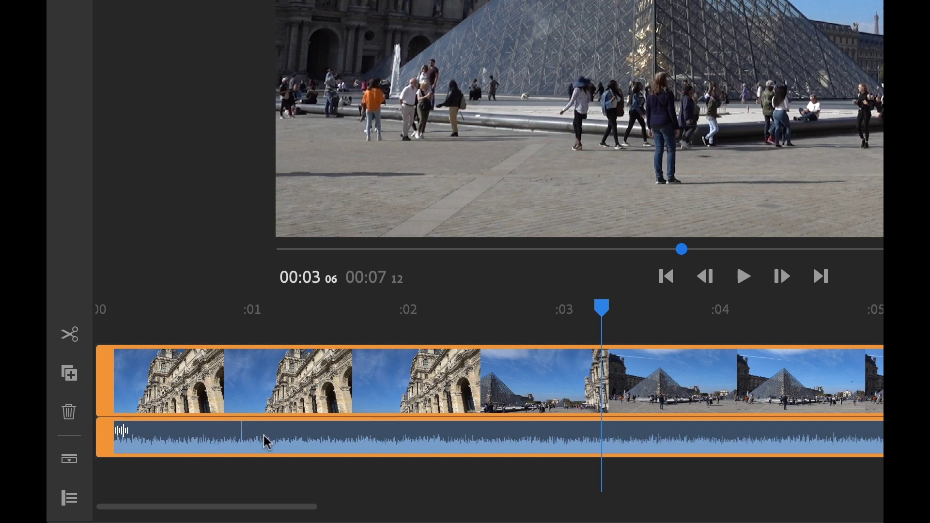
left_click(70, 499)
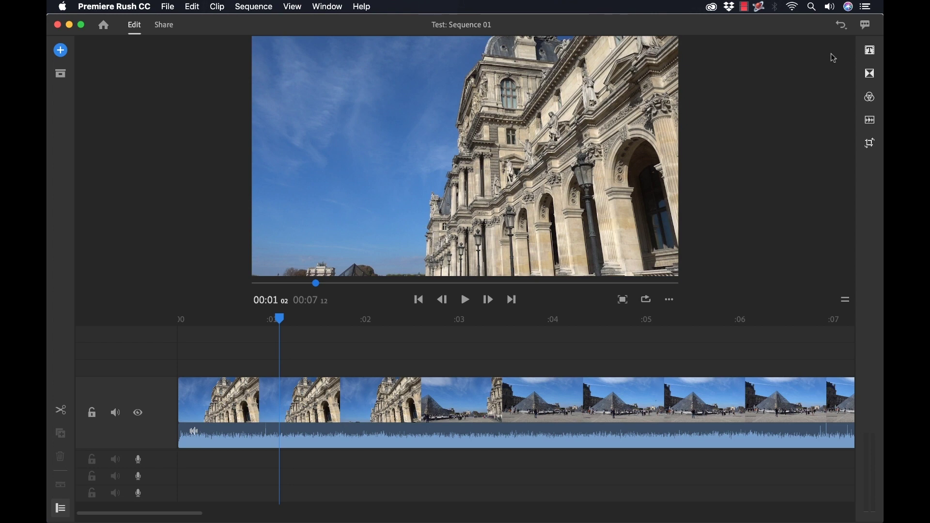
- Place a Basic Default Title over the footage from about one second and expand its TITLE settings
left_click(871, 50)
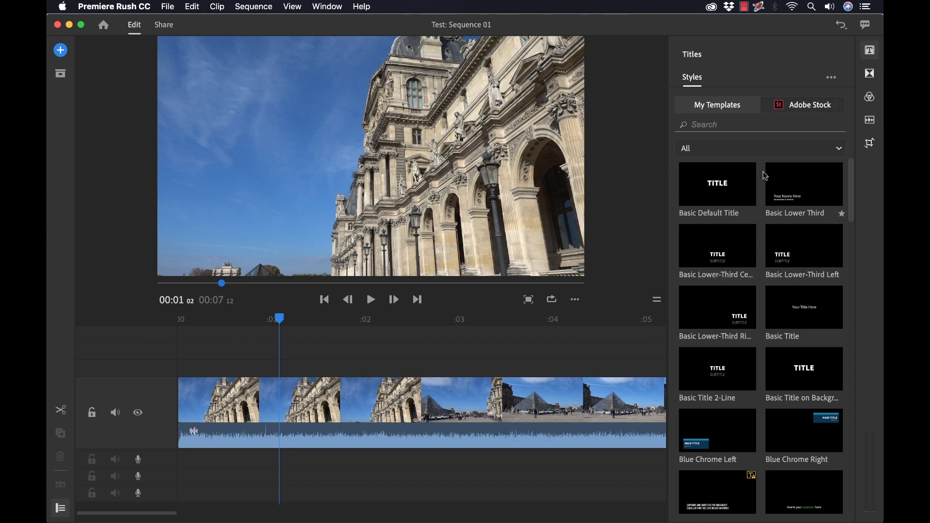
left_click_drag(700, 189, 257, 351)
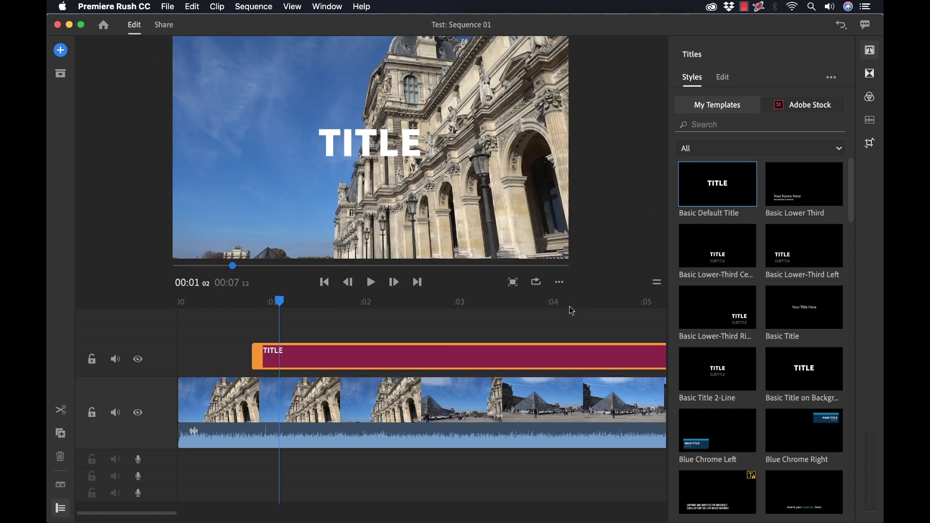
left_click(723, 79)
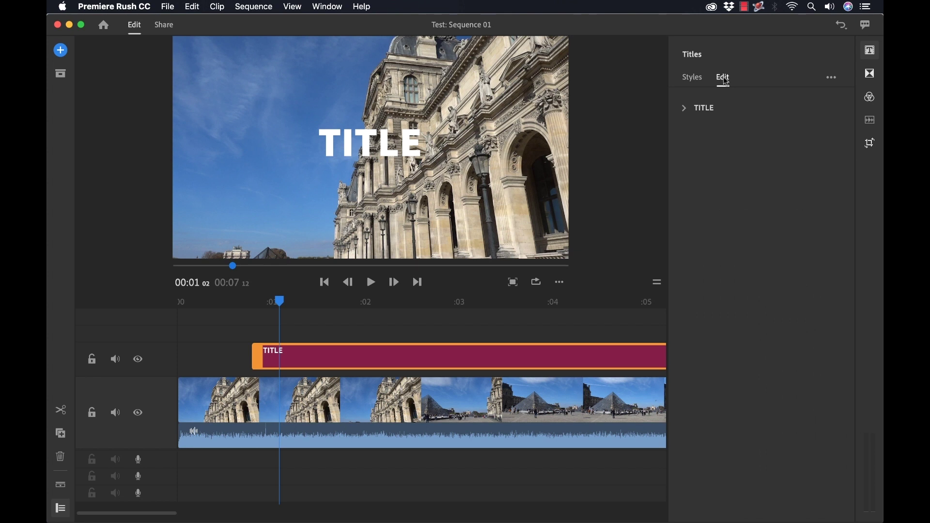
left_click(686, 113)
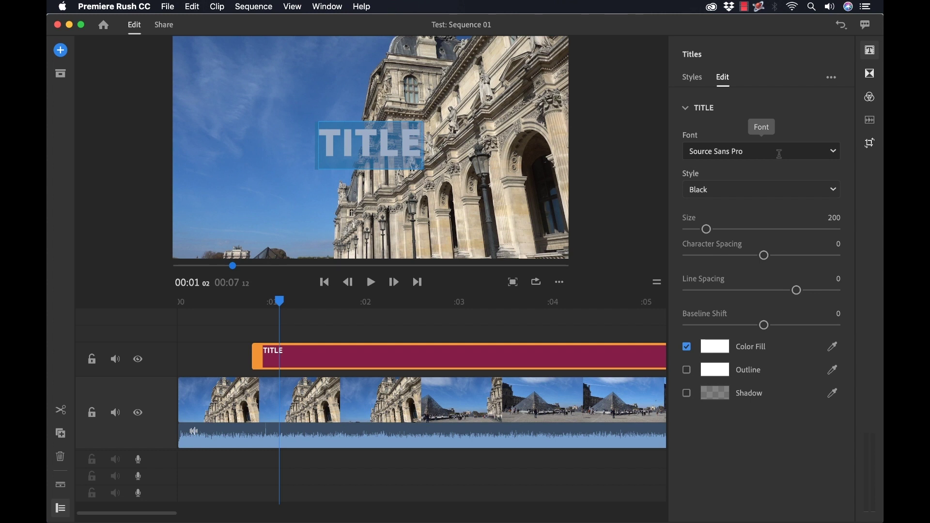
- Add a Cross Dissolve to the title's start and preview TITLE fading in
left_click(871, 74)
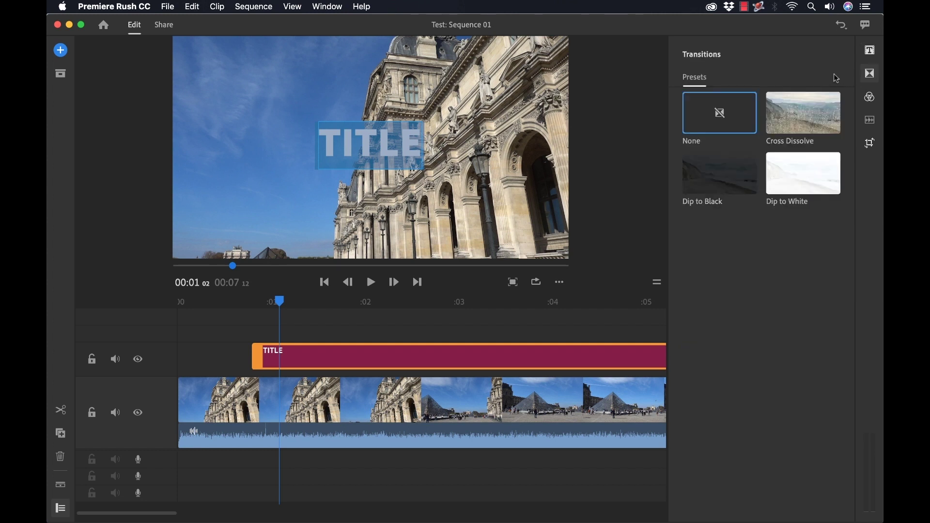
left_click_drag(804, 114, 287, 366)
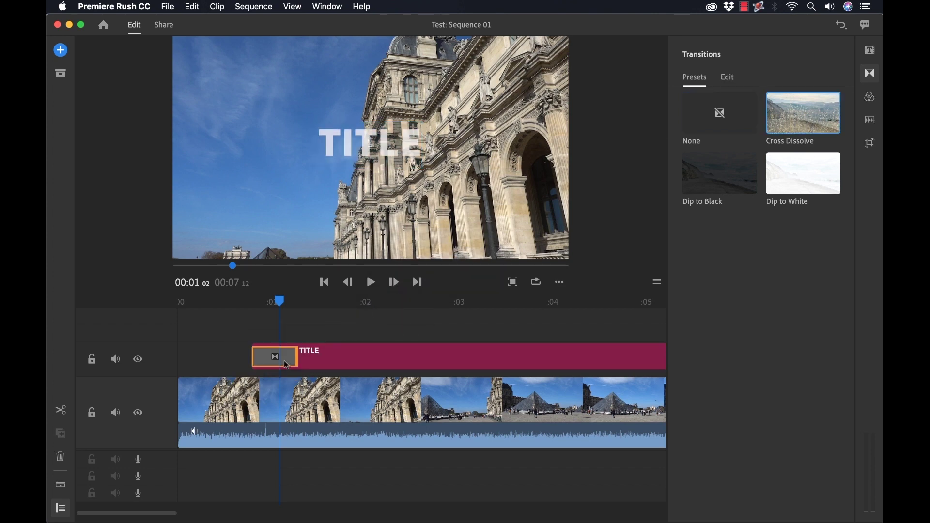
left_click_drag(290, 302, 382, 303)
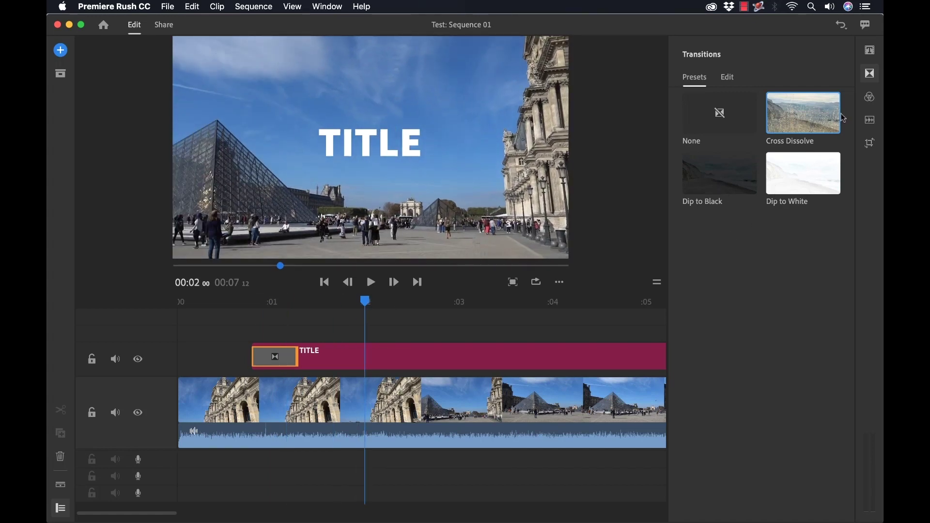
left_click(870, 98)
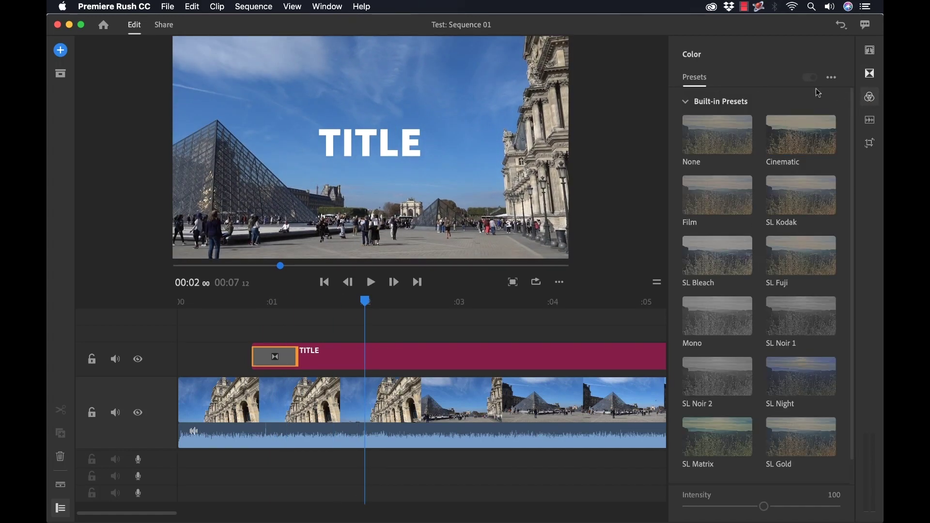
- Select the Louvre clip, try Cinematic, Film and SL Kodak, then apply SL Fuji
left_click(419, 409)
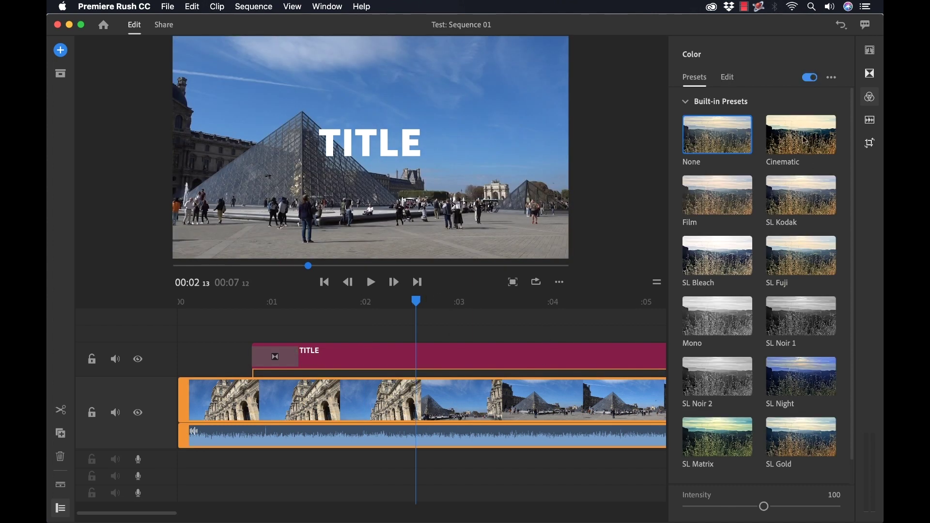
left_click(789, 130)
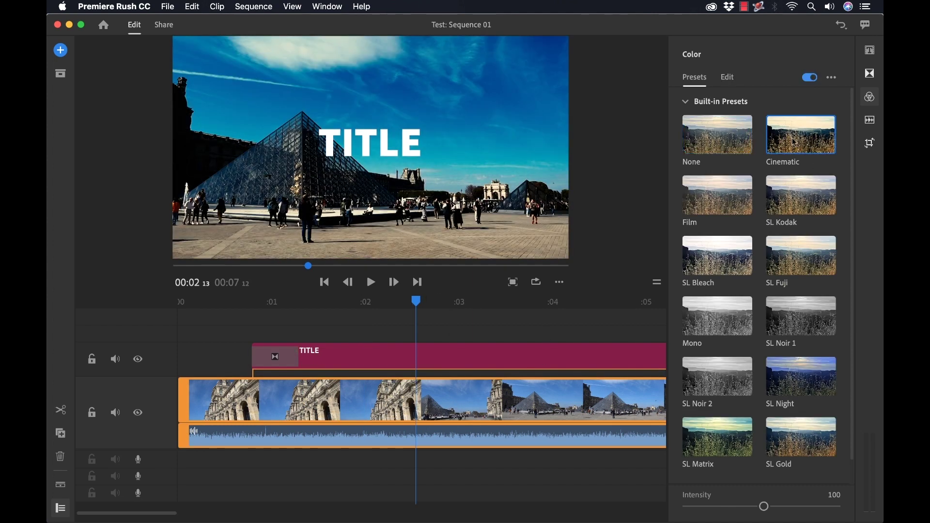
left_click(750, 204)
left_click(810, 207)
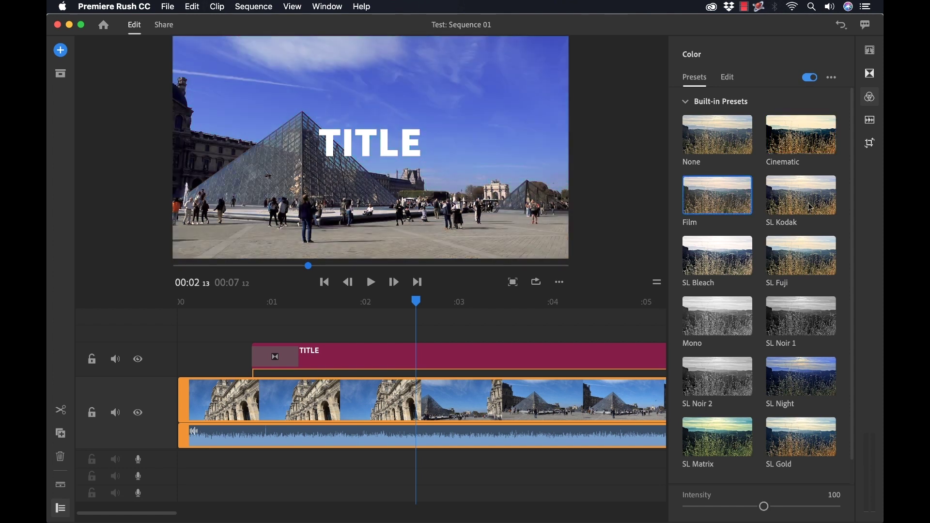
left_click(810, 263)
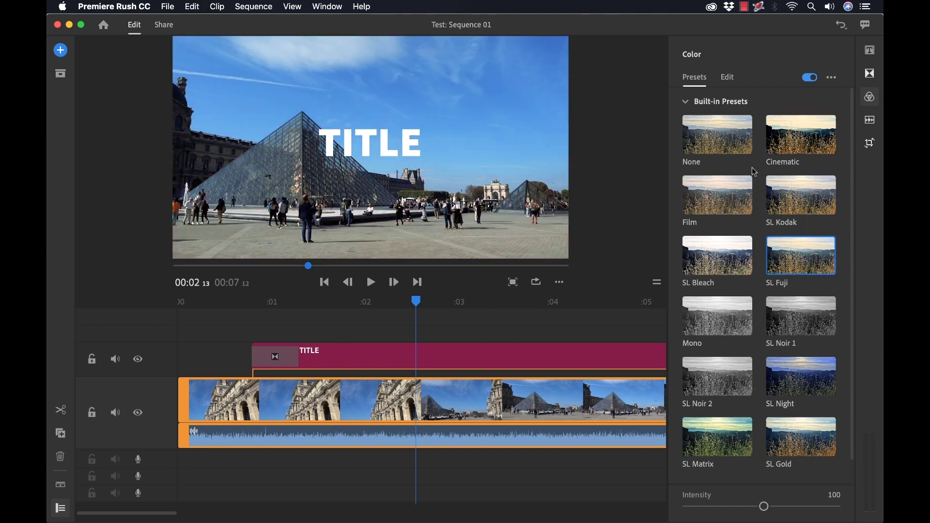
- Show the manual colour adjustment sliders and the save-preset option
left_click(731, 82)
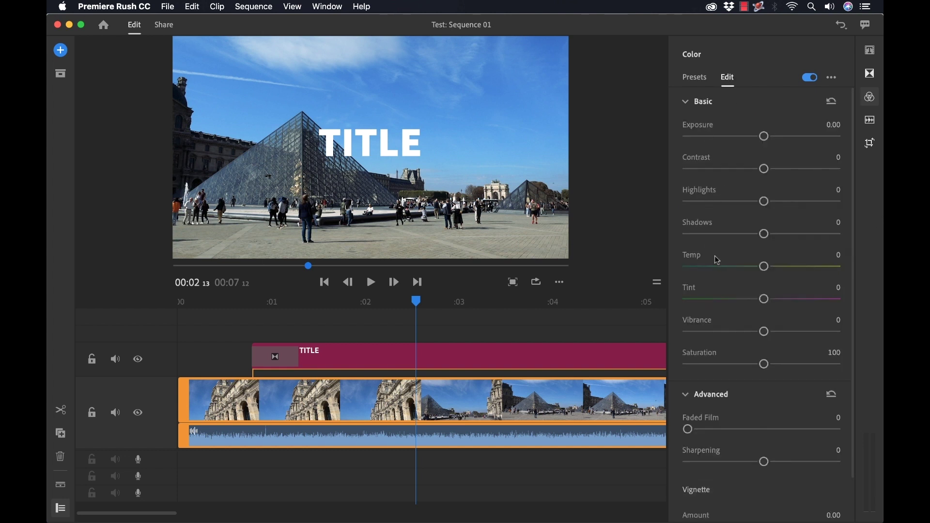
left_click(832, 77)
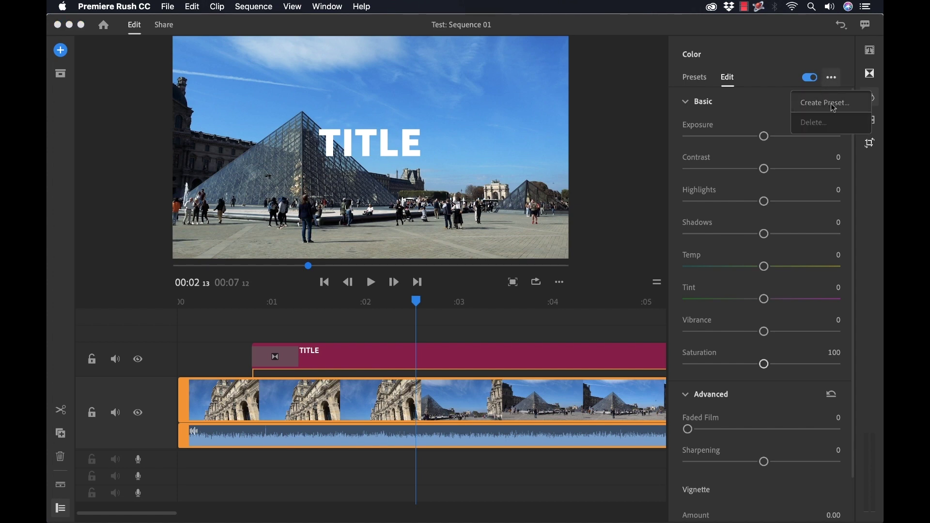
left_click(871, 120)
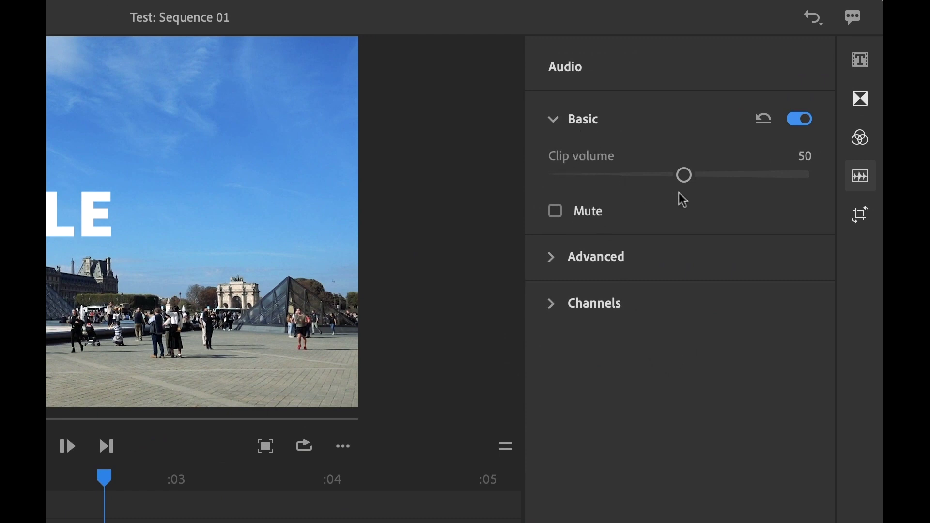
- In Advanced audio settings, keep the type as Other and mute channels L and R
left_click(553, 120)
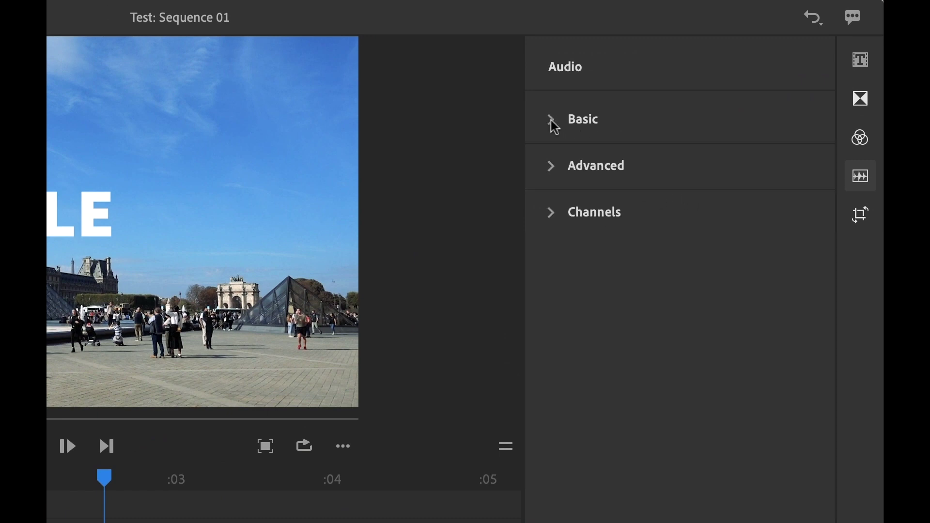
left_click(562, 170)
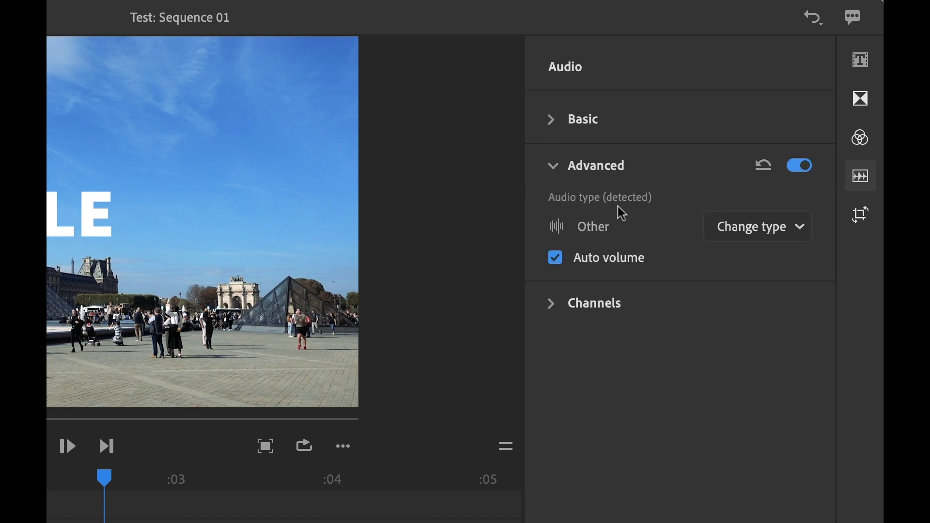
left_click(762, 232)
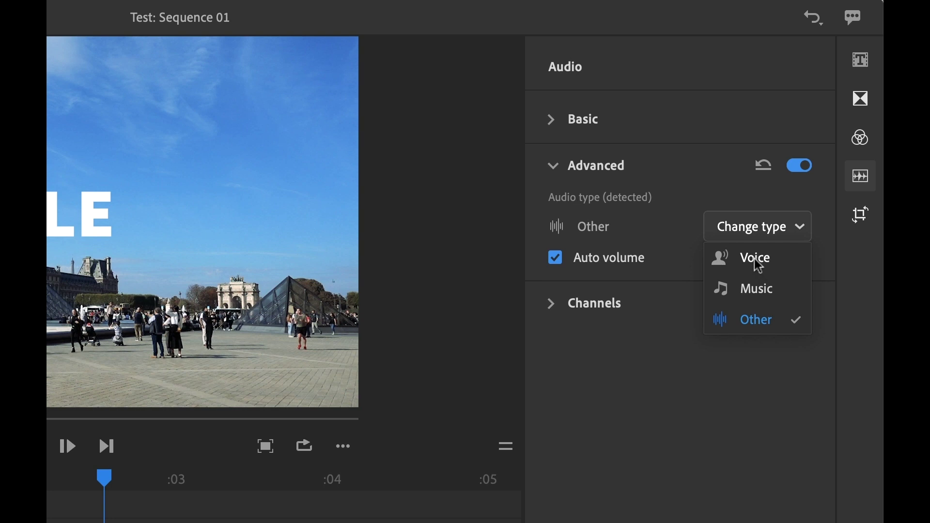
left_click(665, 216)
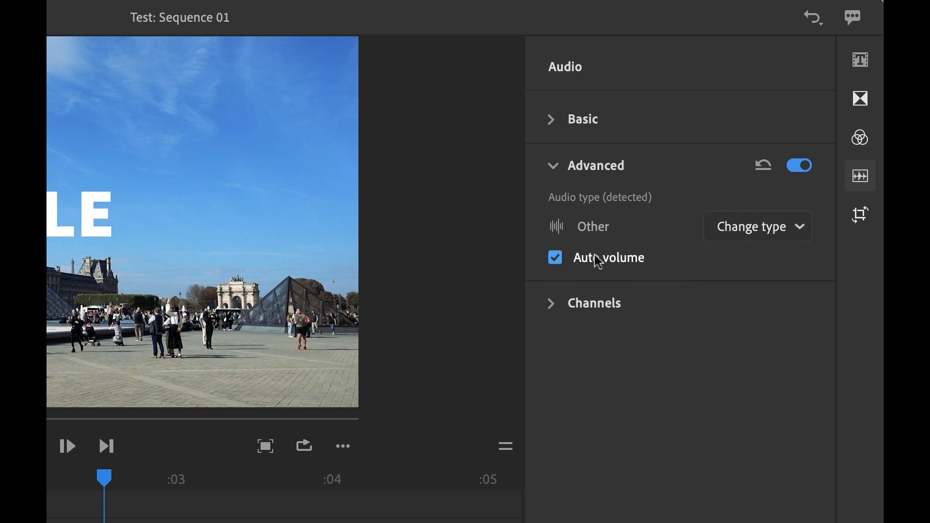
left_click(553, 310)
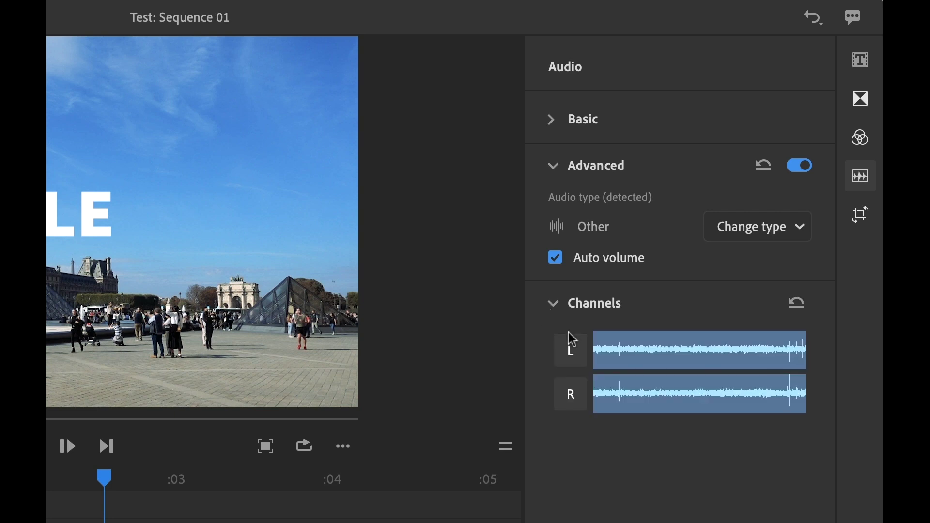
left_click(571, 355)
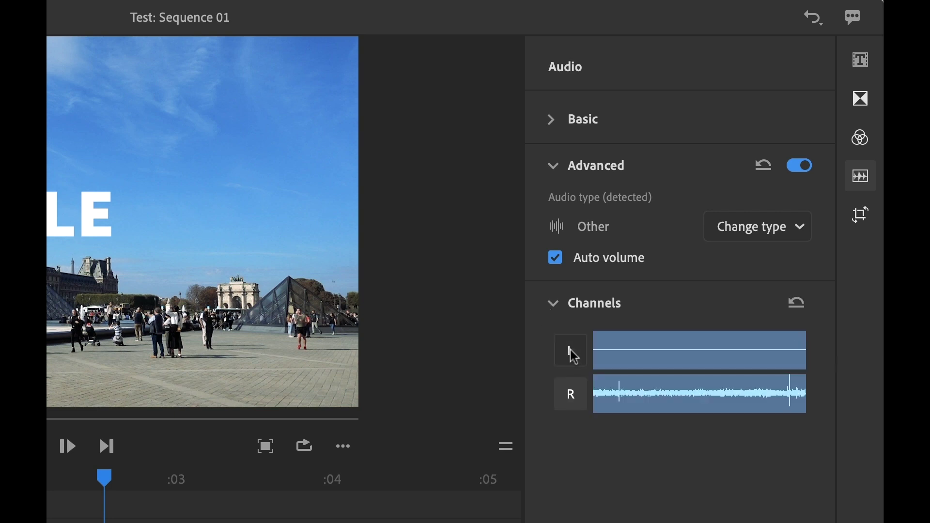
left_click(573, 394)
- Bring up the Louvre clip's Transform settings with the Advanced crop options expanded
left_click(870, 144)
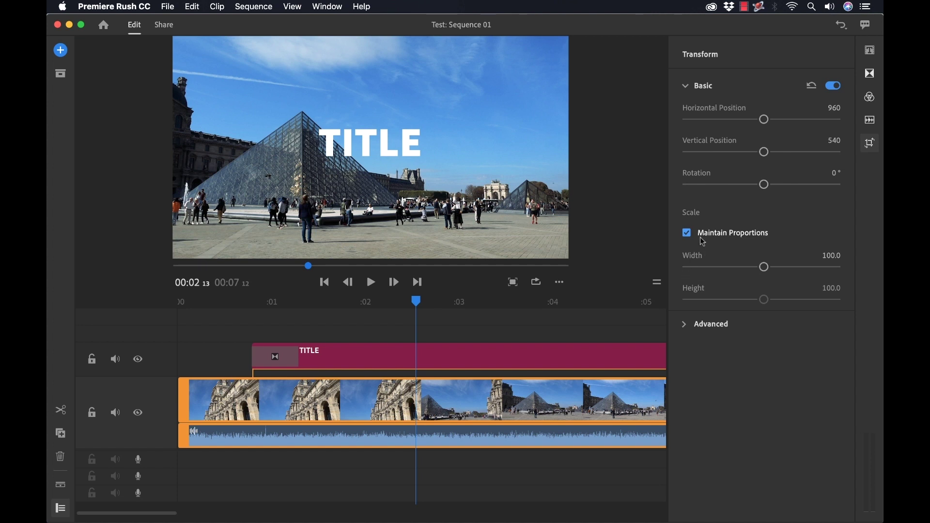
left_click(687, 324)
left_click_drag(855, 356, 866, 426)
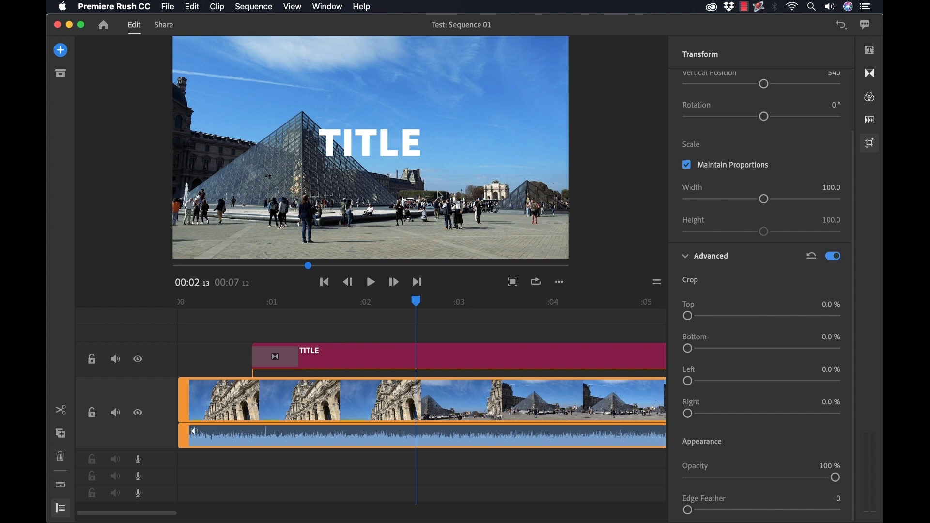
- Scale the Louvre clip down to 79.1% and shift it down and right in the frame
left_click(462, 173)
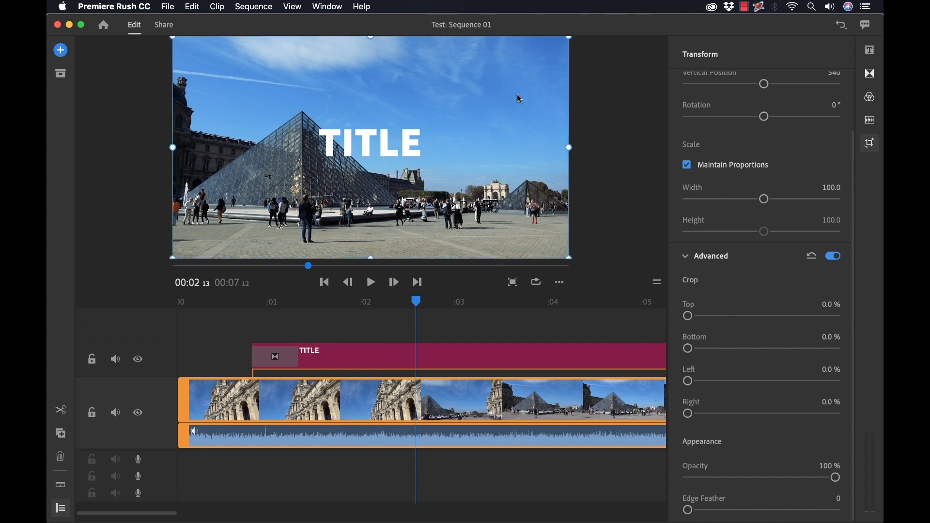
left_click_drag(565, 39, 514, 64)
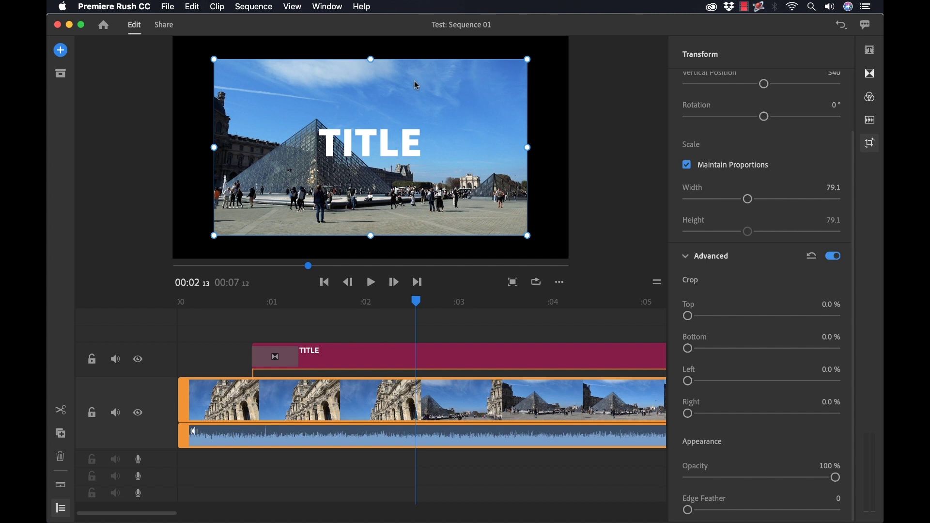
left_click_drag(417, 77, 461, 63)
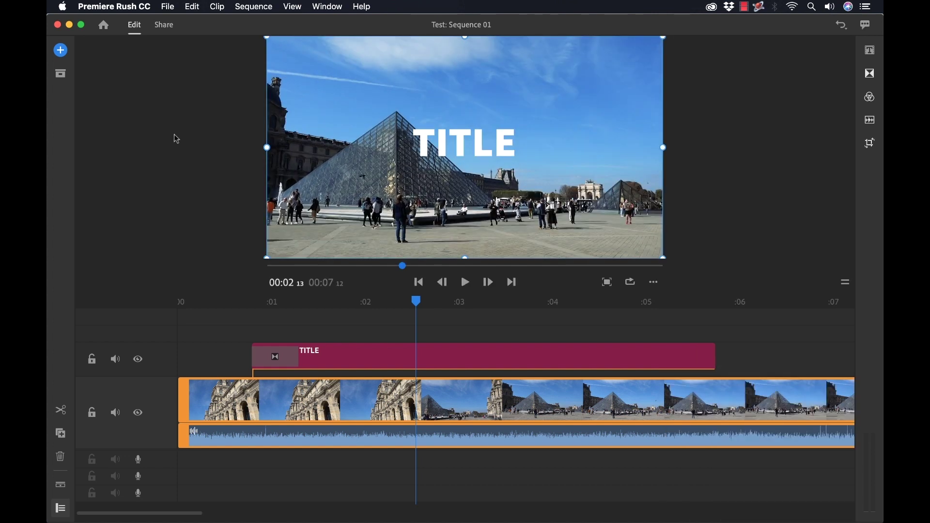
left_click(165, 26)
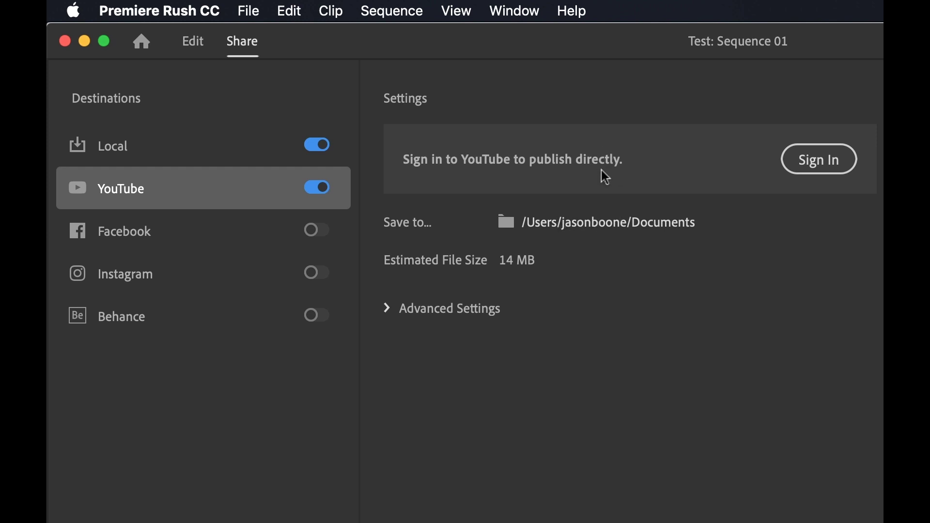
- Show the advanced export settings and keep the export preset on Custom
left_click(386, 310)
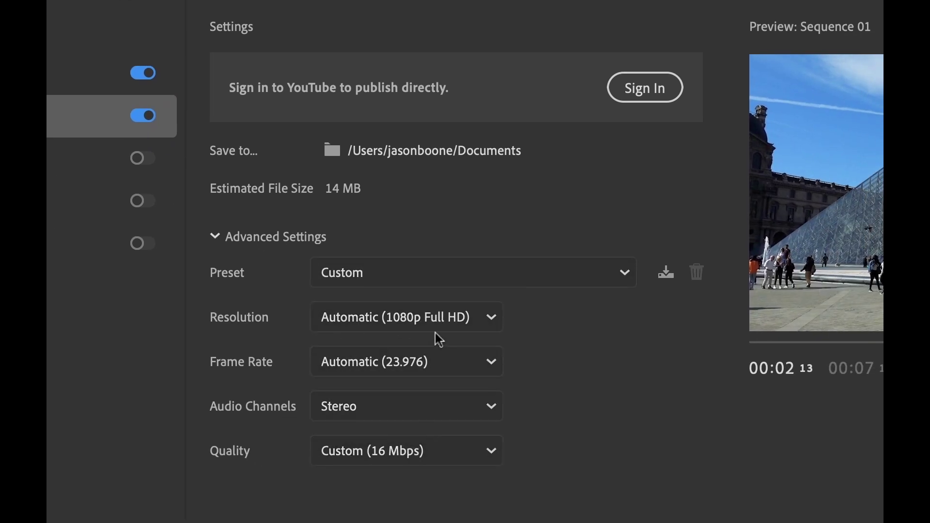
left_click(574, 275)
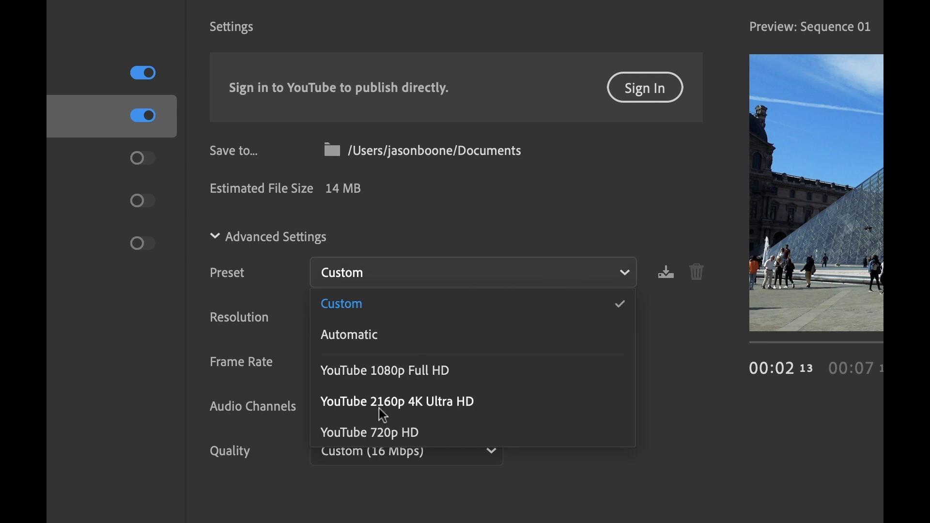
left_click(666, 330)
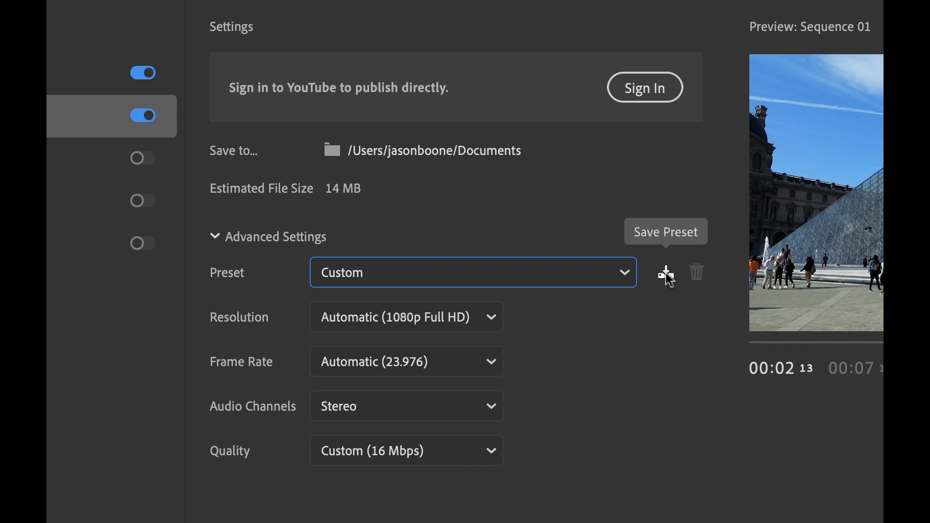
- Swap the YouTube destination for Facebook, leaving Facebook's preset on Custom
left_click(146, 116)
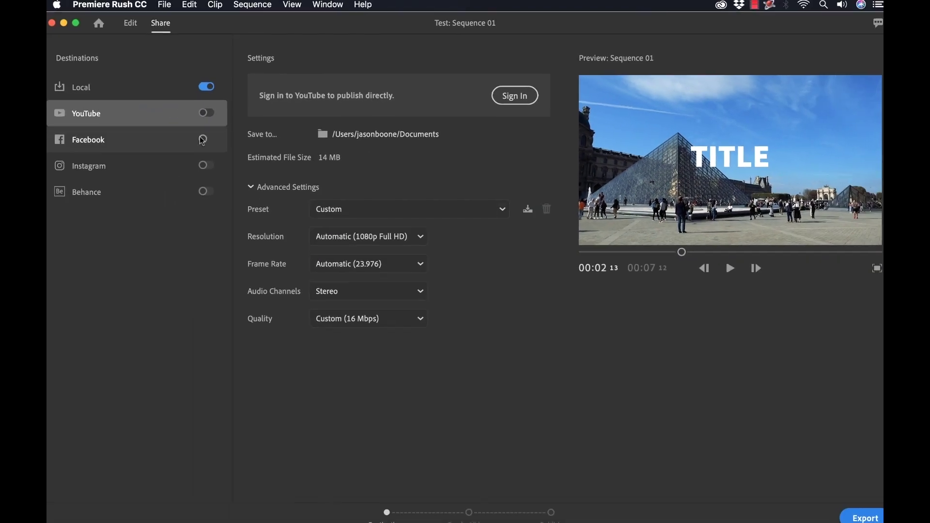
left_click(203, 140)
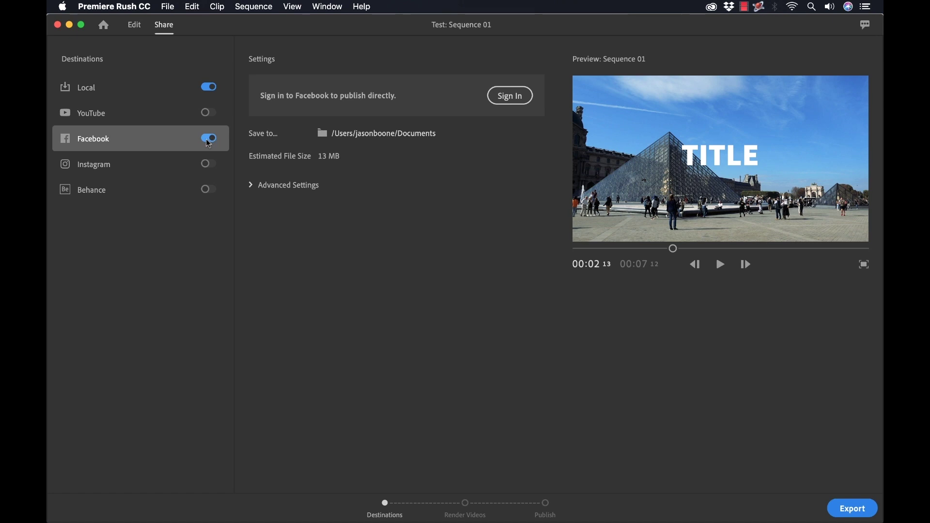
left_click(251, 186)
left_click(400, 216)
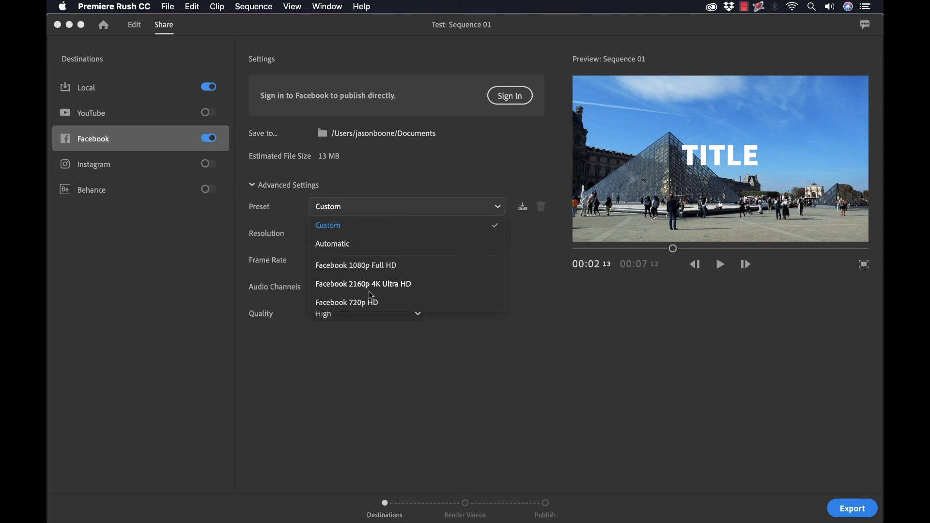
left_click(524, 237)
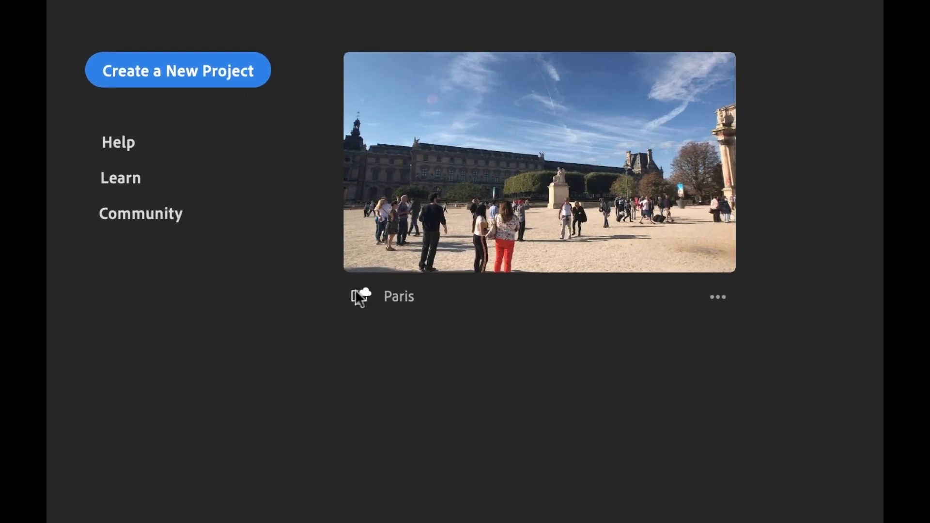
- Open the phone-synced Paris project from the Your Projects home screen
left_click(718, 297)
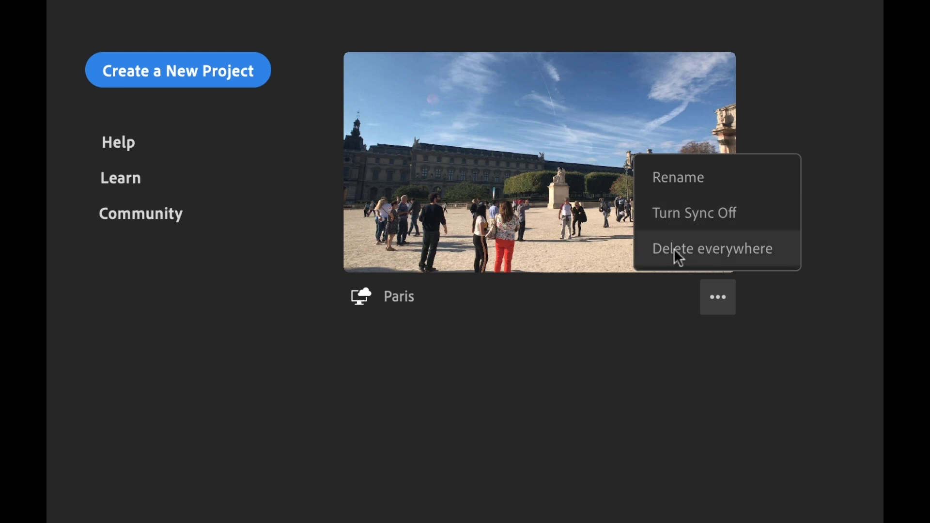
left_click(504, 383)
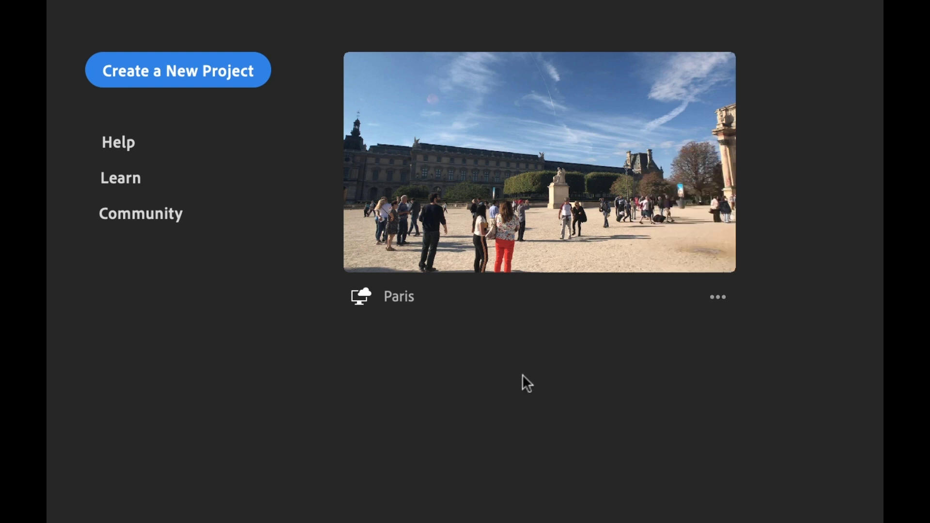
left_click(577, 164)
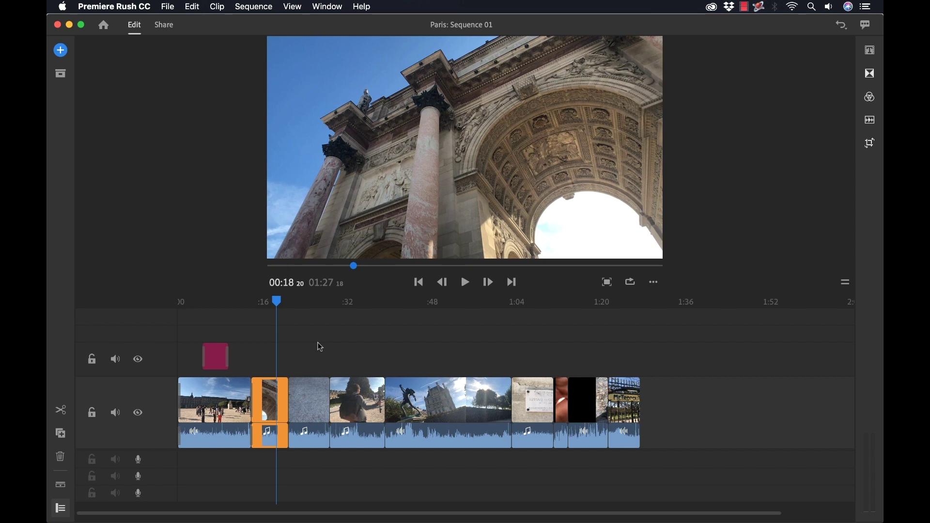
- Scrub the Paris Sequence 01 playhead back to about 00:17 and scroll the timeline
left_click_drag(281, 302, 558, 329)
scroll(558, 330, "up", 5)
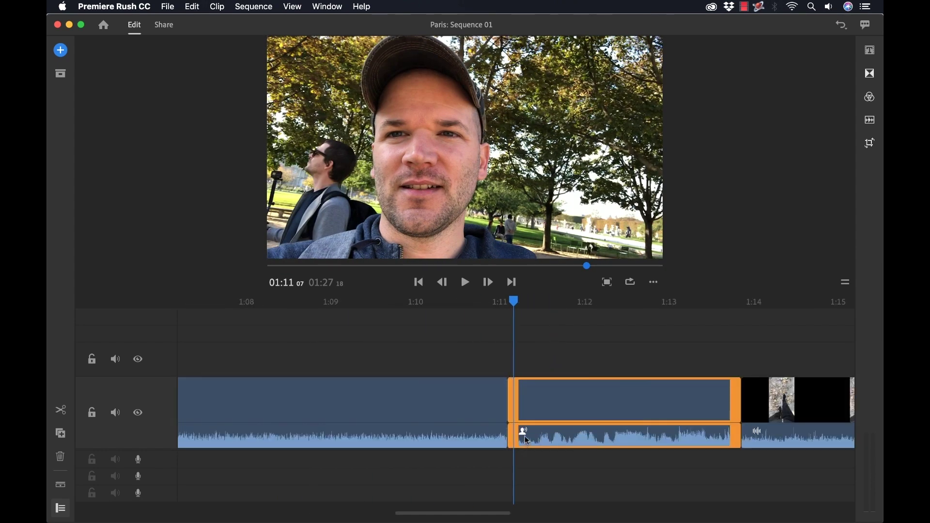